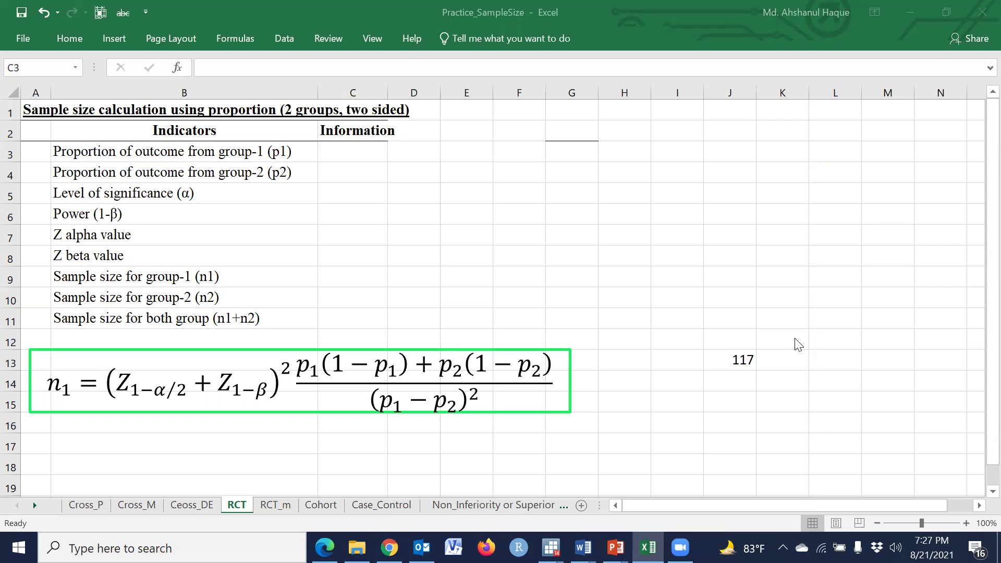
Step: Enter 30% as the group-1 outcome proportion (p1) and 10% as the group-2 proportion (p2) in the Information column
{"action": "left_click", "coordinate": [356, 156]}
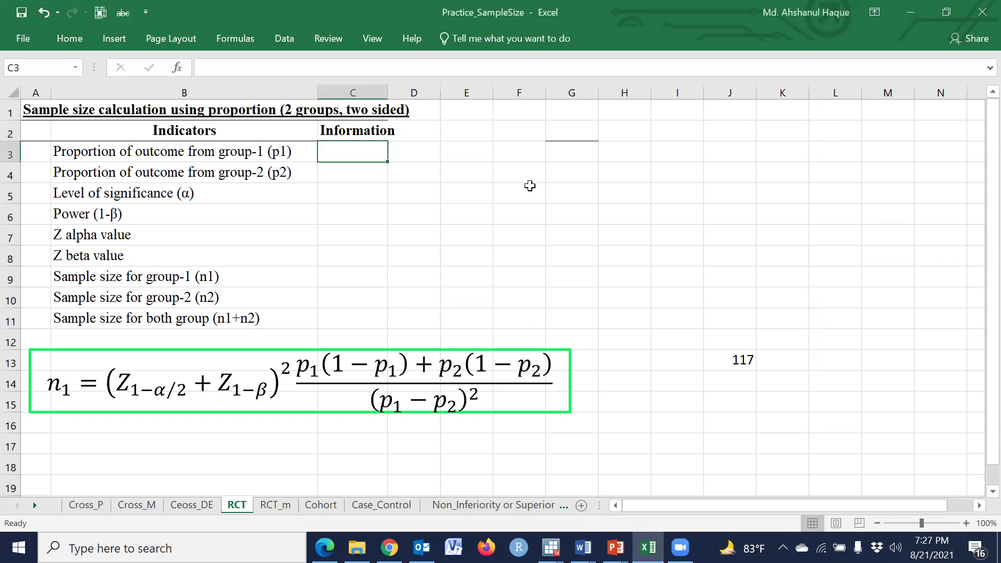
{"action": "type", "text": "30"}
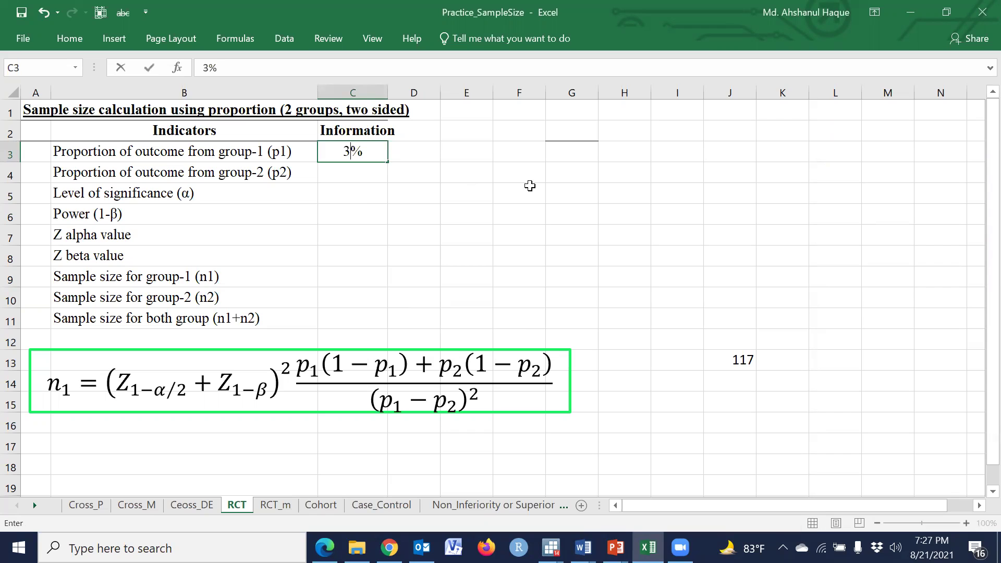
{"action": "key", "text": "Return"}
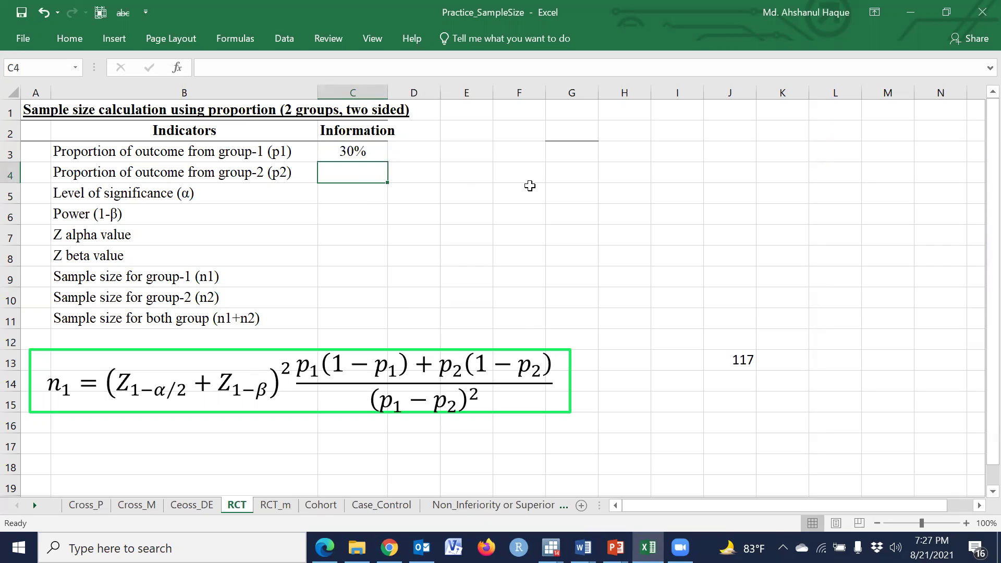
{"action": "type", "text": "10"}
{"action": "key", "text": "Return"}
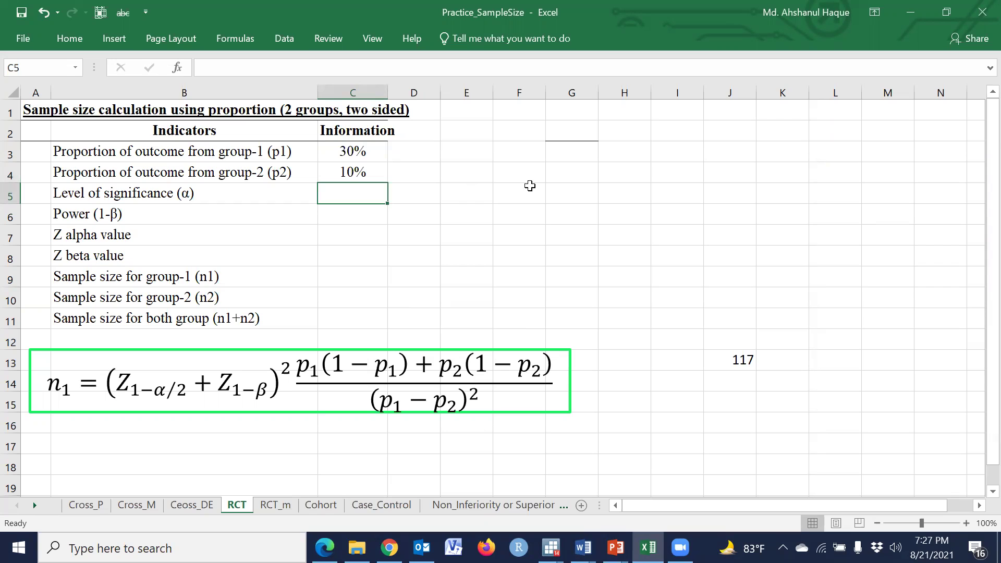
Step: Set the level of significance to 5% and the power to 80%
{"action": "type", "text": "5%"}
{"action": "key", "text": "Return"}
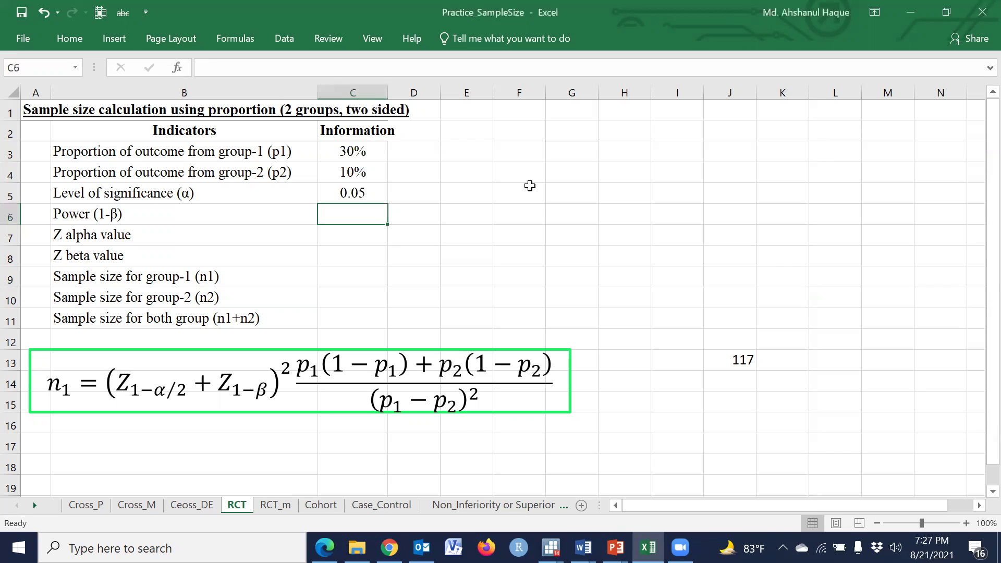
{"action": "type", "text": "80%"}
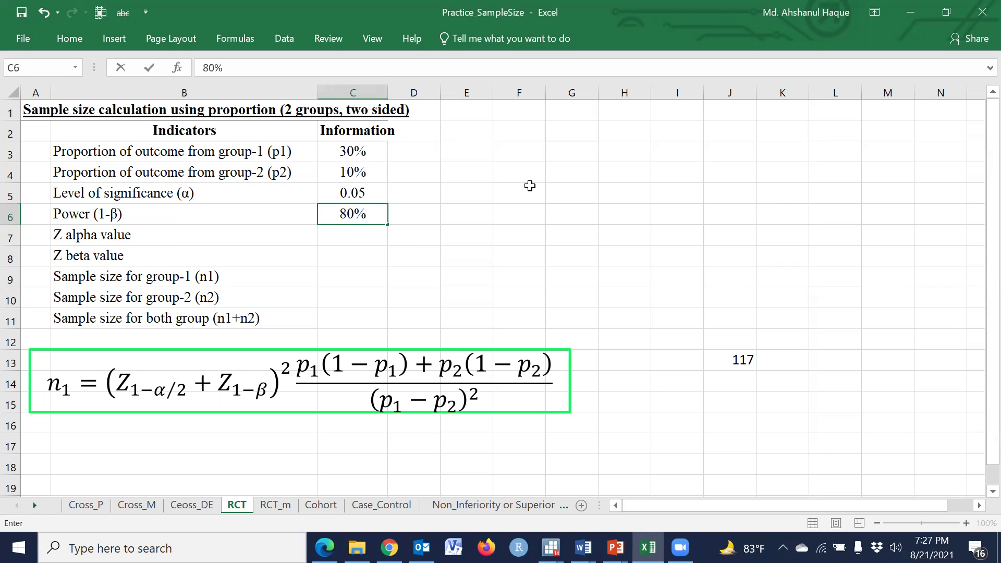
{"action": "key", "text": "Return"}
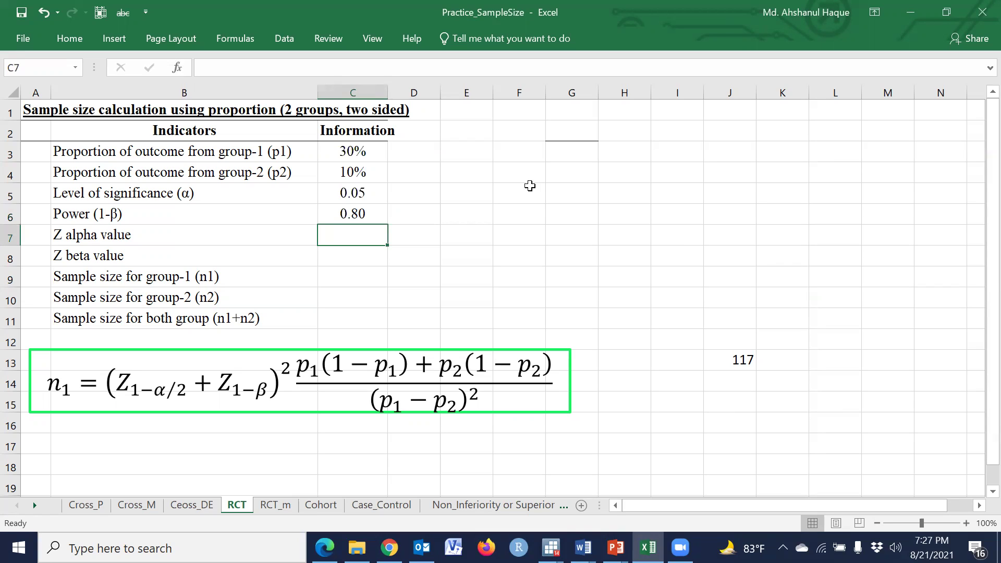
{"action": "type", "text": "="}
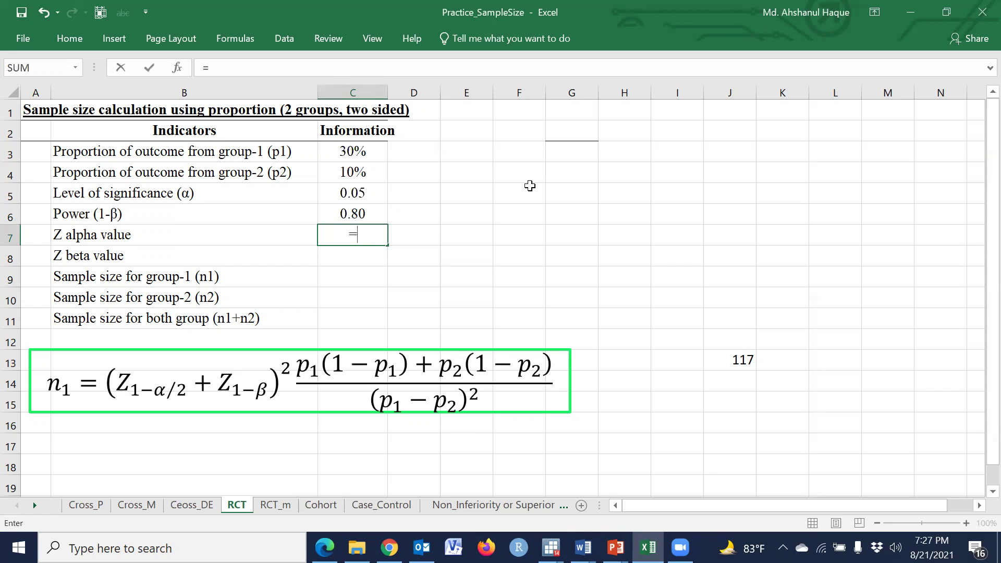
{"action": "type", "text": "n0"}
{"action": "key", "text": "BackSpace"}
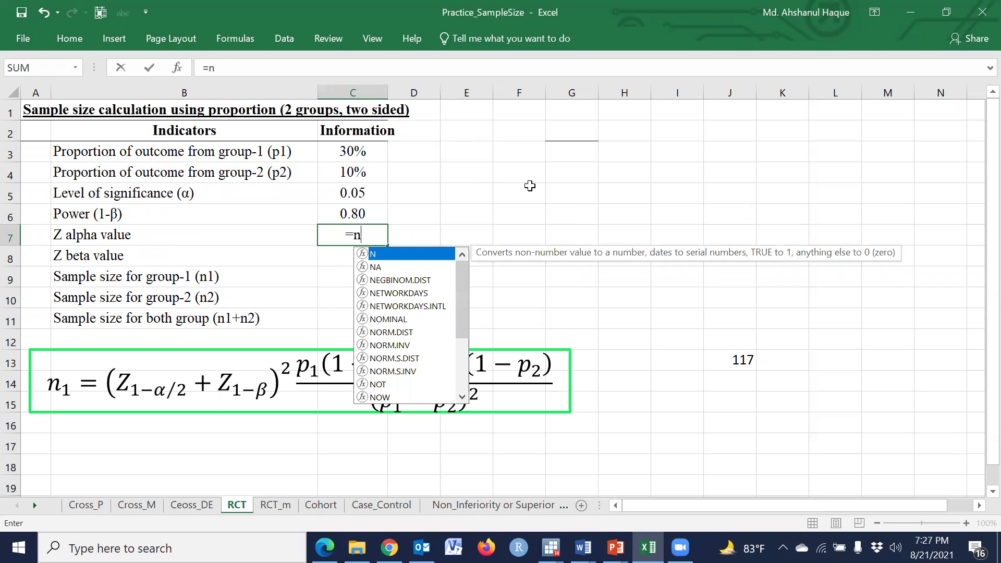
{"action": "type", "text": "om"}
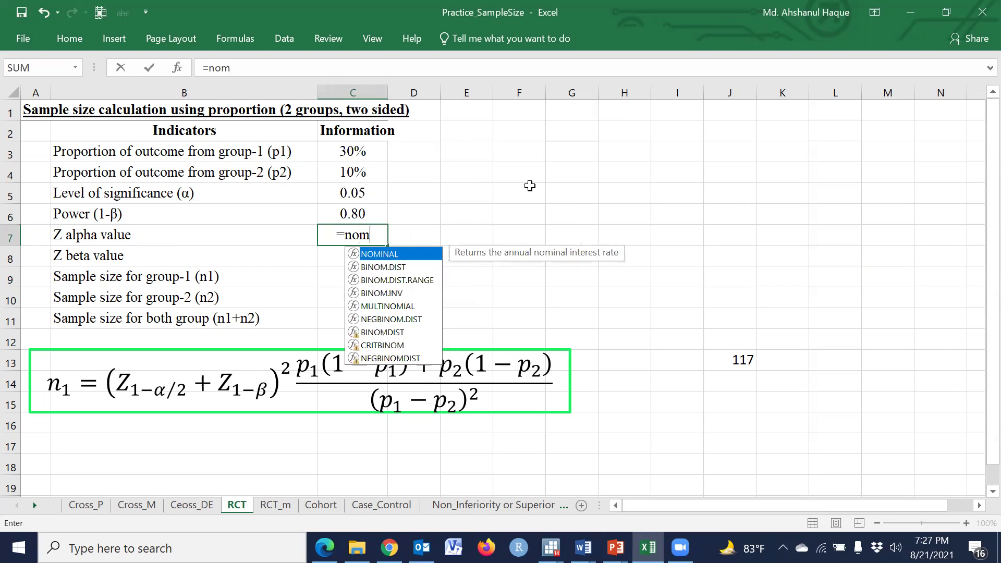
{"action": "type", "text": "si"}
{"action": "key", "text": "BackSpace"}
{"action": "key", "text": "BackSpace"}
{"action": "key", "text": "BackSpace"}
{"action": "key", "text": "BackSpace"}
{"action": "key", "text": "BackSpace"}
{"action": "key", "text": "BackSpace"}
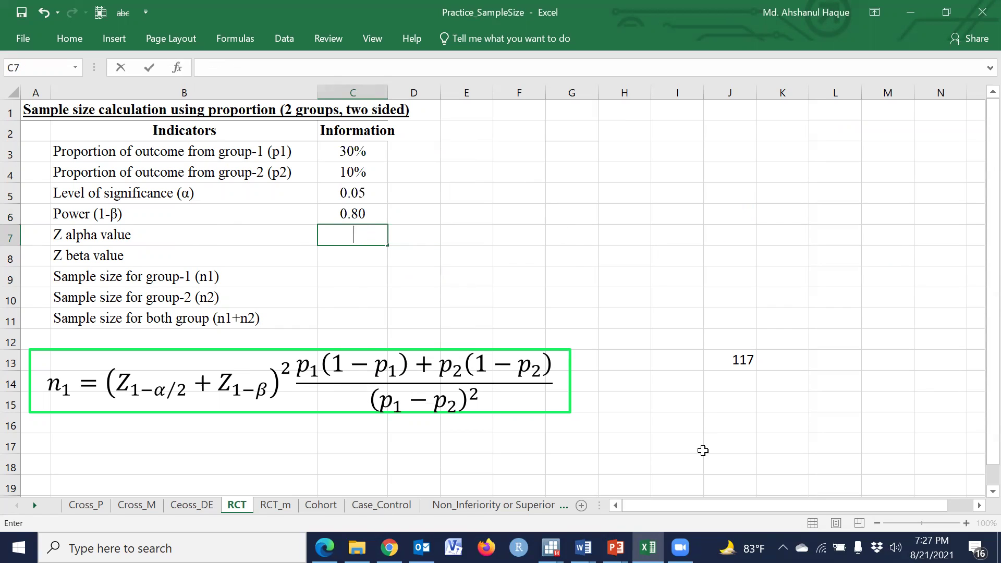
{"action": "key", "text": "Escape"}
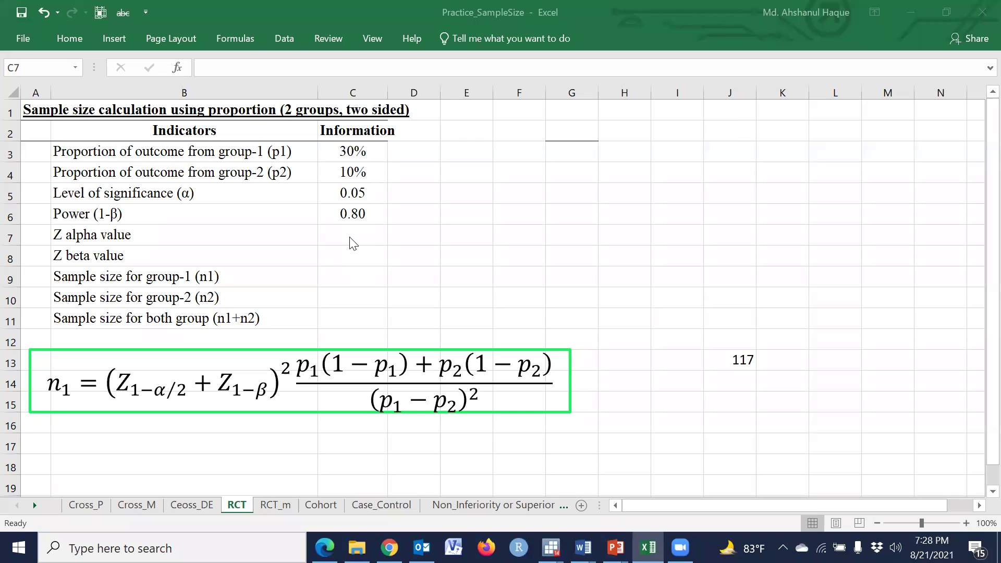
Step: Calculate the Z alpha value in C7 with =NORMSINV((1-C5/2)), accepting the proposed parenthesis correction
{"action": "left_click", "coordinate": [360, 235]}
{"action": "type", "text": "=norm"}
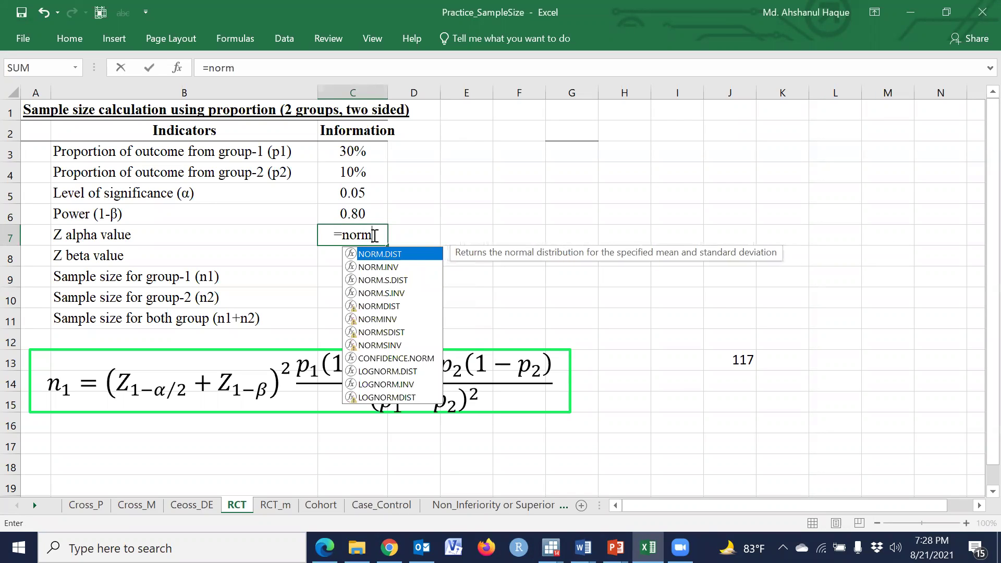
{"action": "type", "text": "si"}
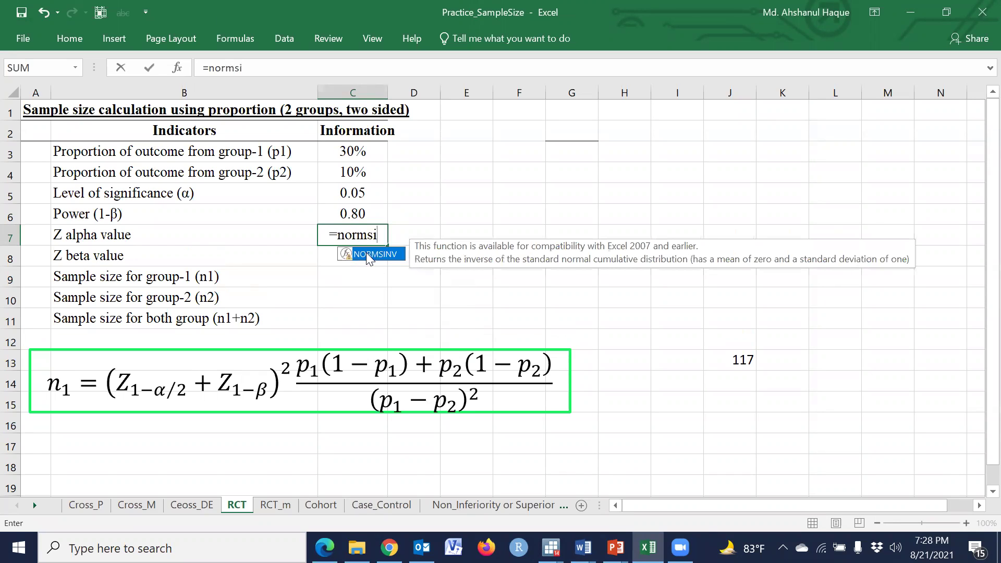
{"action": "double_click", "coordinate": [366, 253]}
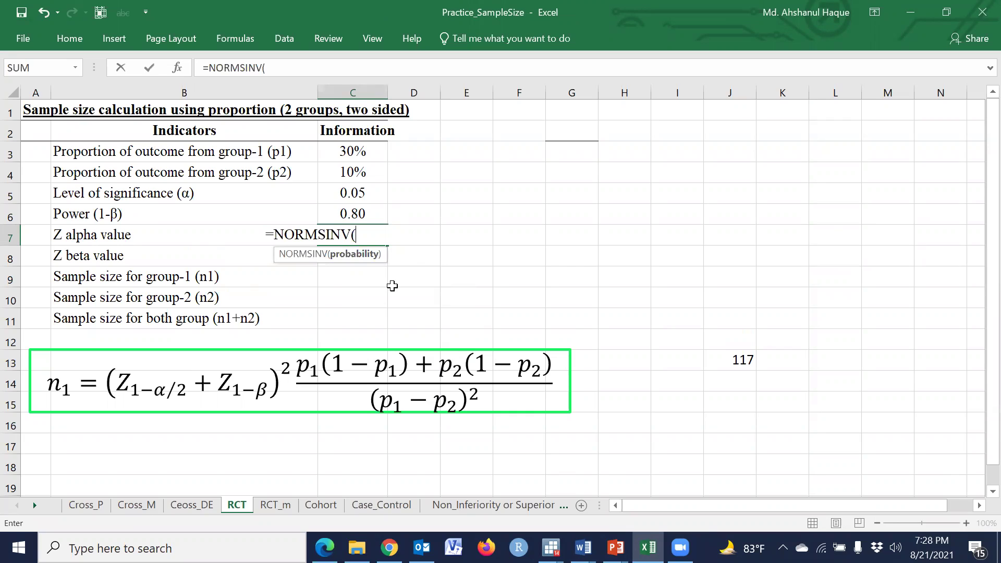
{"action": "type", "text": "(1-"}
{"action": "left_click", "coordinate": [365, 192]}
{"action": "type", "text": "/2)"}
{"action": "key", "text": "Return"}
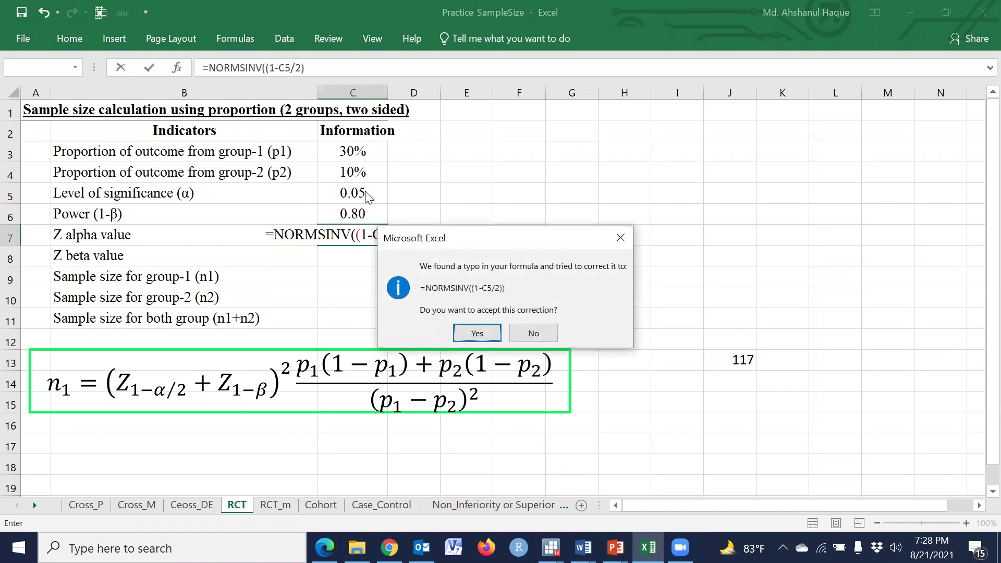
{"action": "left_click", "coordinate": [477, 334]}
{"action": "left_click", "coordinate": [359, 235]}
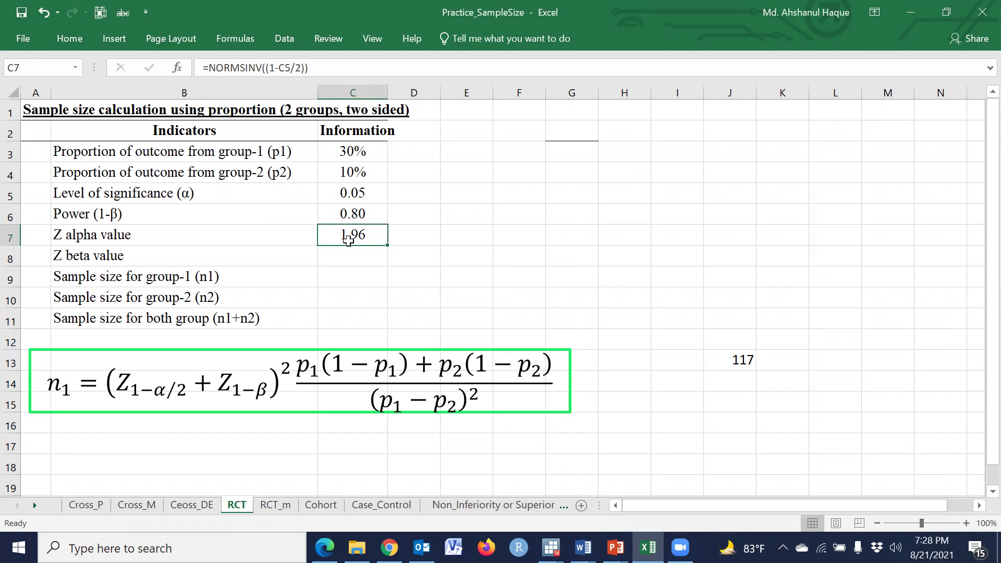
Step: Calculate the Z beta value in C8 from the power with =NORMSINV(C6)
{"action": "left_click", "coordinate": [354, 258]}
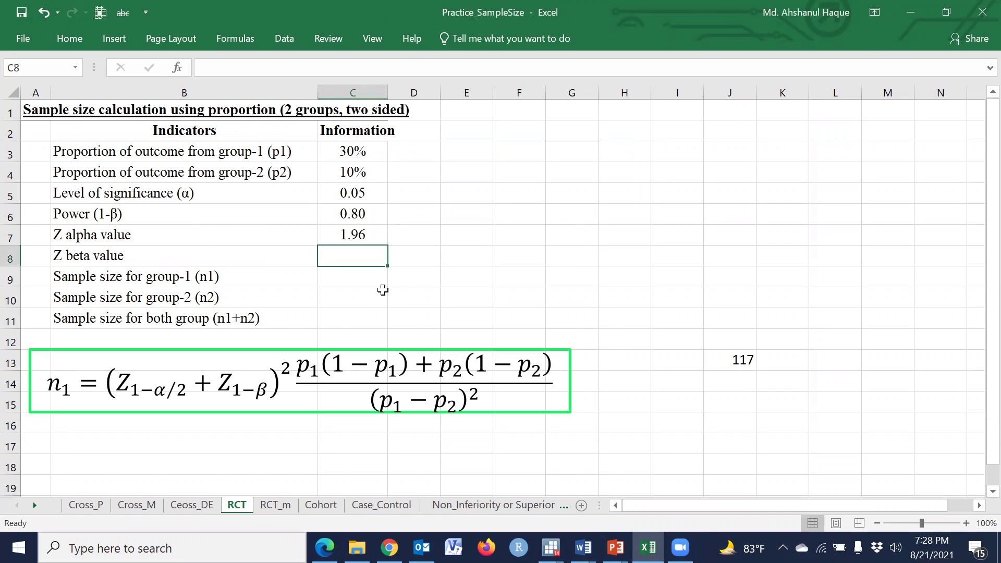
{"action": "type", "text": "=norm"}
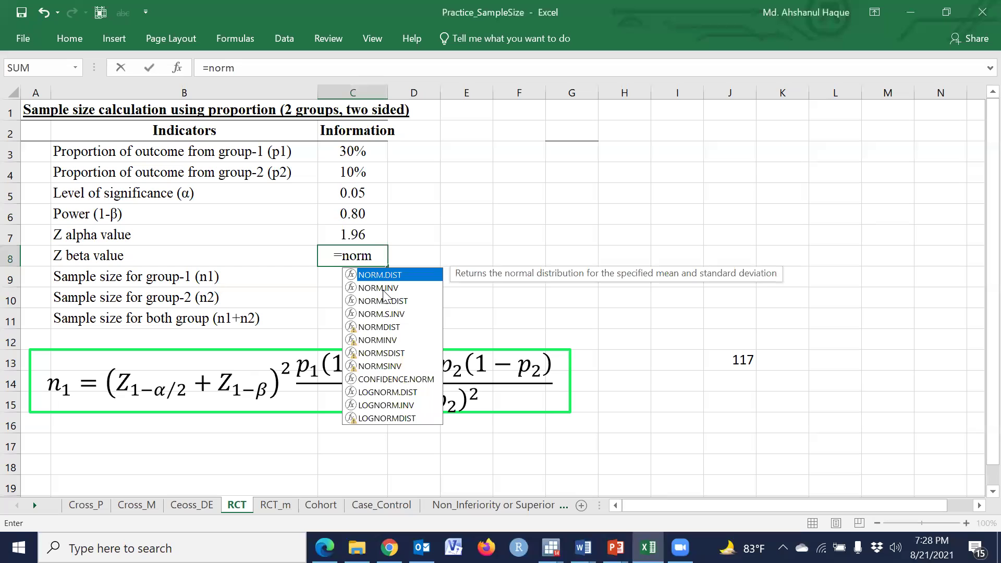
{"action": "type", "text": "si"}
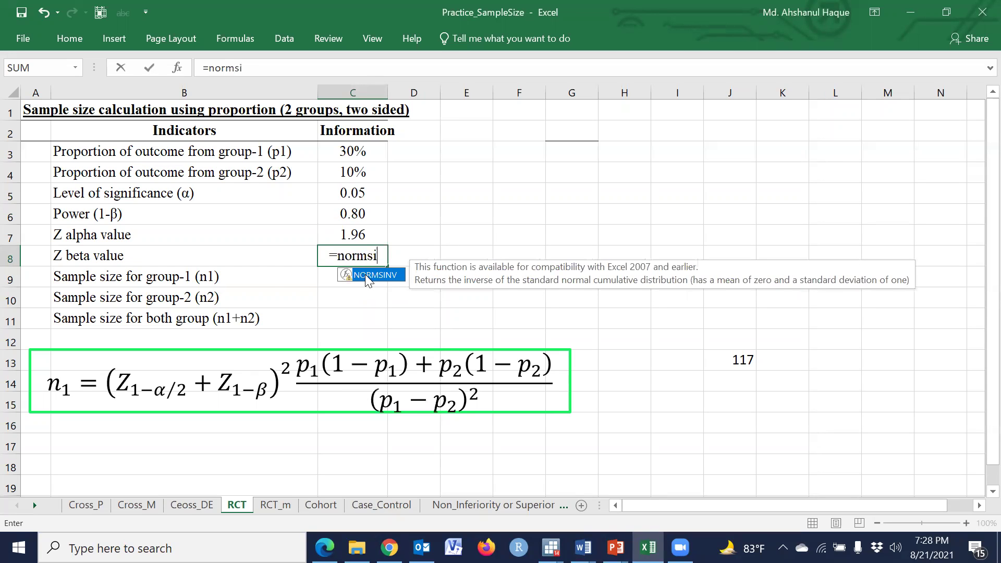
{"action": "double_click", "coordinate": [365, 274]}
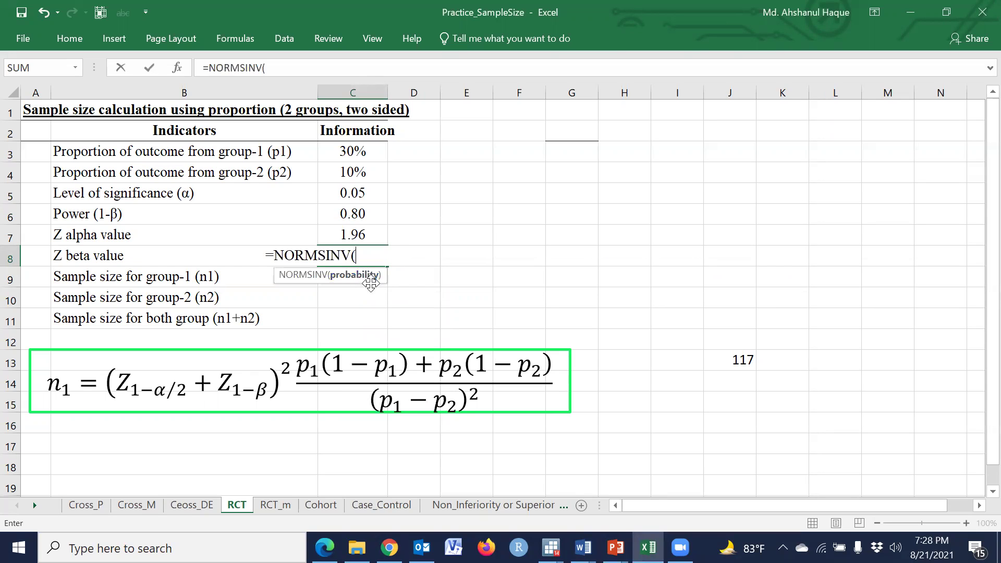
{"action": "left_click", "coordinate": [364, 213]}
{"action": "type", "text": ")"}
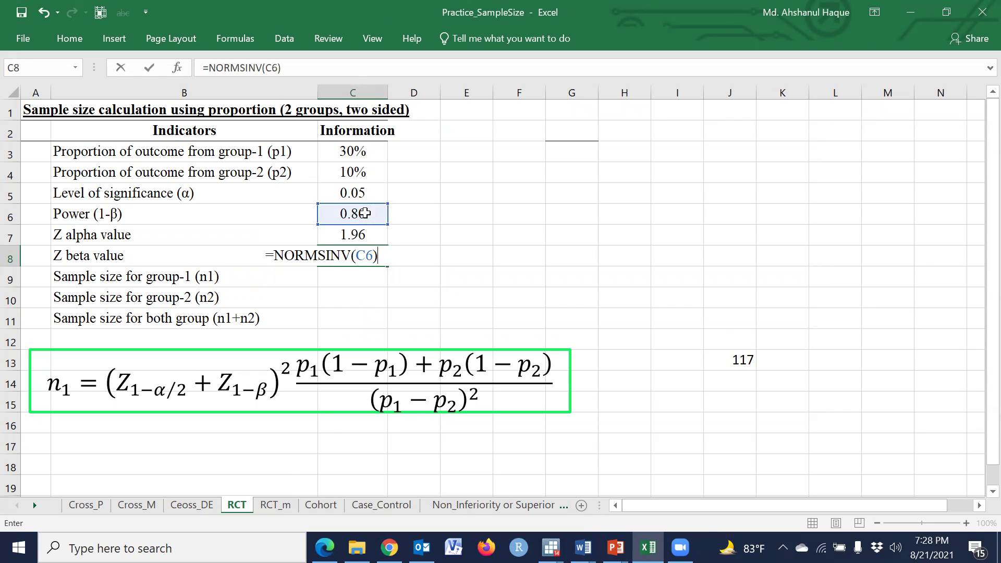
{"action": "key", "text": "Return"}
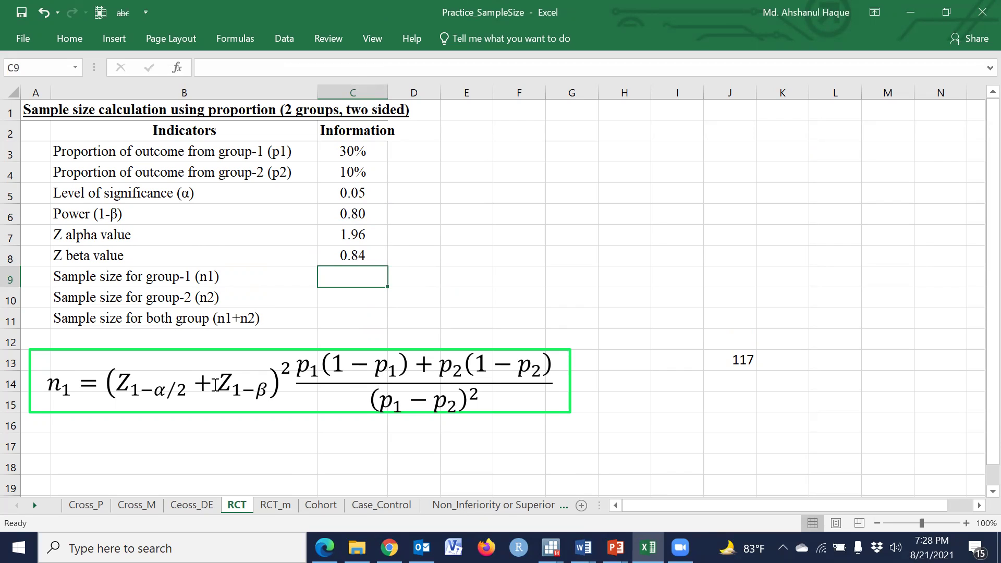
Step: Begin the group-1 sample size formula in C9 with the squared sum of the Z values, =(C7+C8)^2
{"action": "left_click_drag", "start_coordinate": [102, 379], "coordinate": [504, 384]}
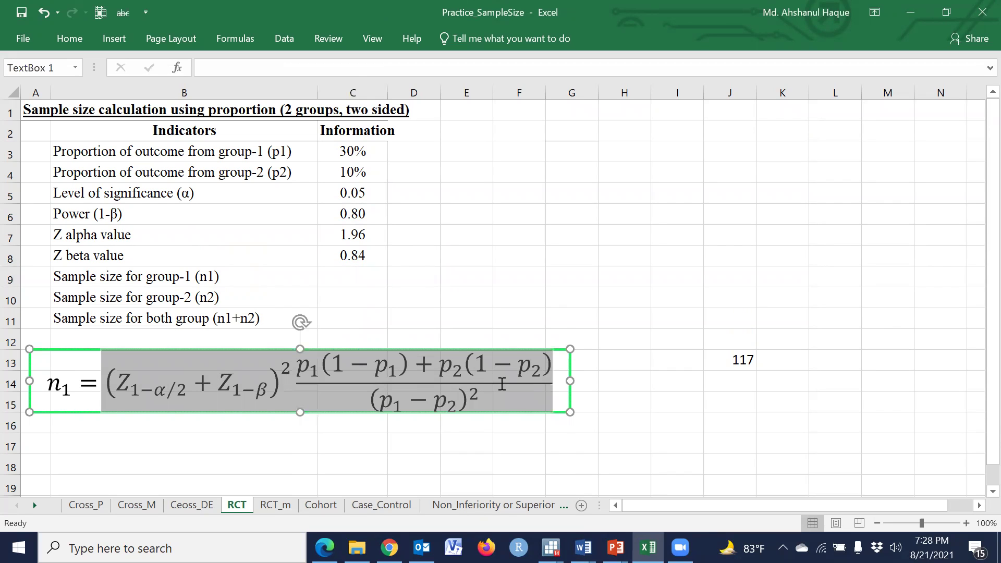
{"action": "left_click", "coordinate": [357, 275]}
{"action": "type", "text": "="}
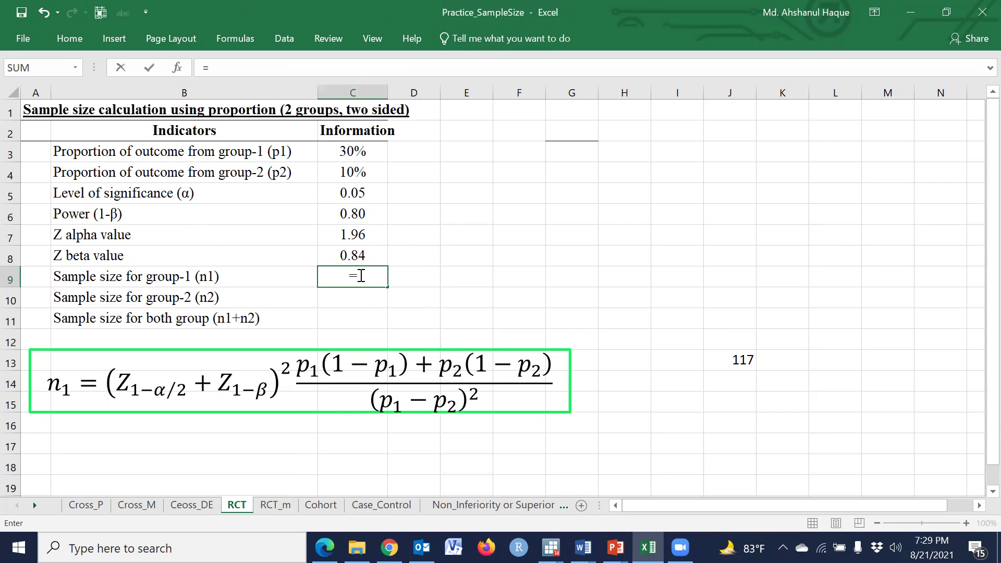
{"action": "left_click", "coordinate": [367, 237]}
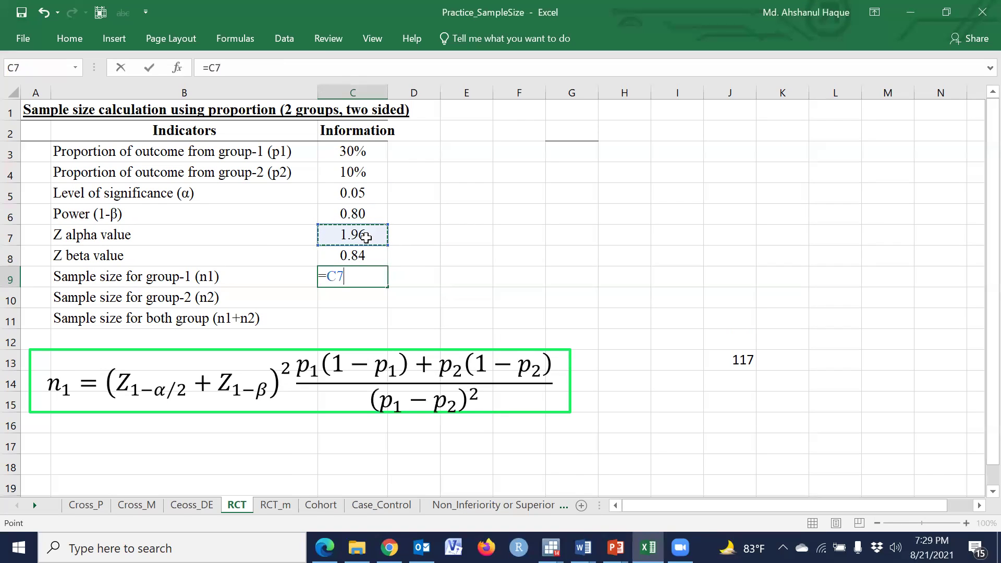
{"action": "type", "text": "+"}
{"action": "left_click", "coordinate": [364, 255]}
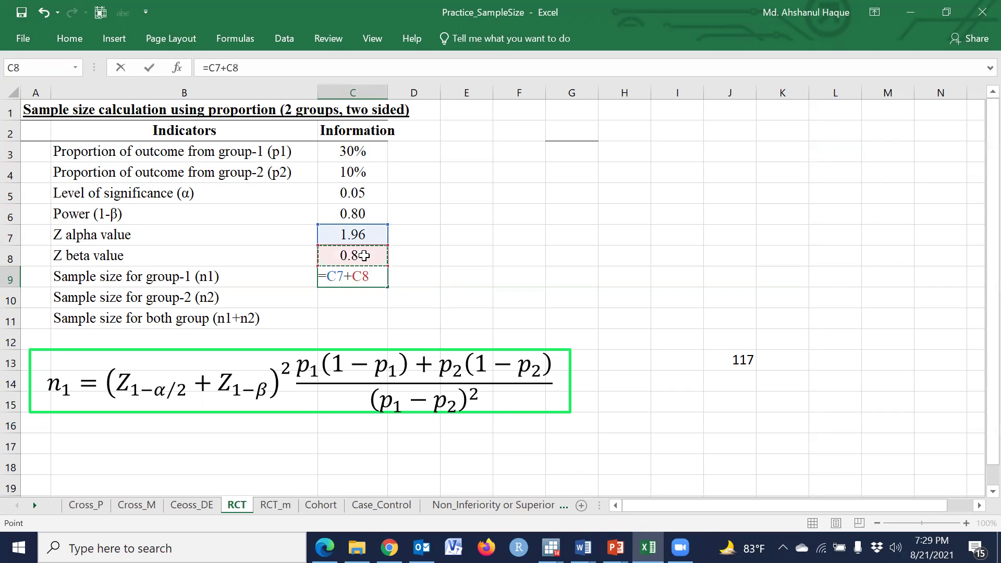
{"action": "type", "text": ")"}
{"action": "left_click", "coordinate": [209, 69]}
{"action": "type", "text": "(C7+C8)"}
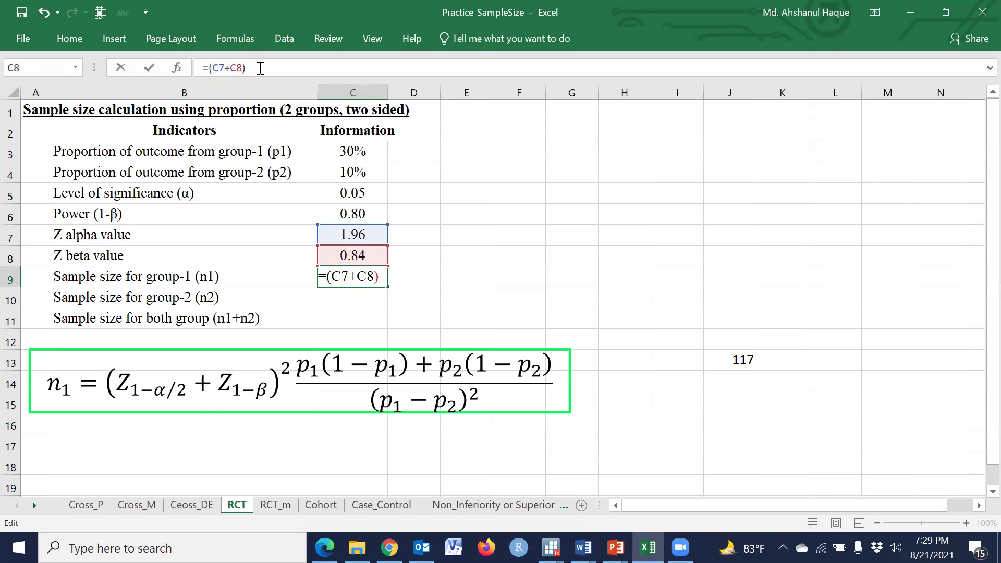
{"action": "type", "text": "^2"}
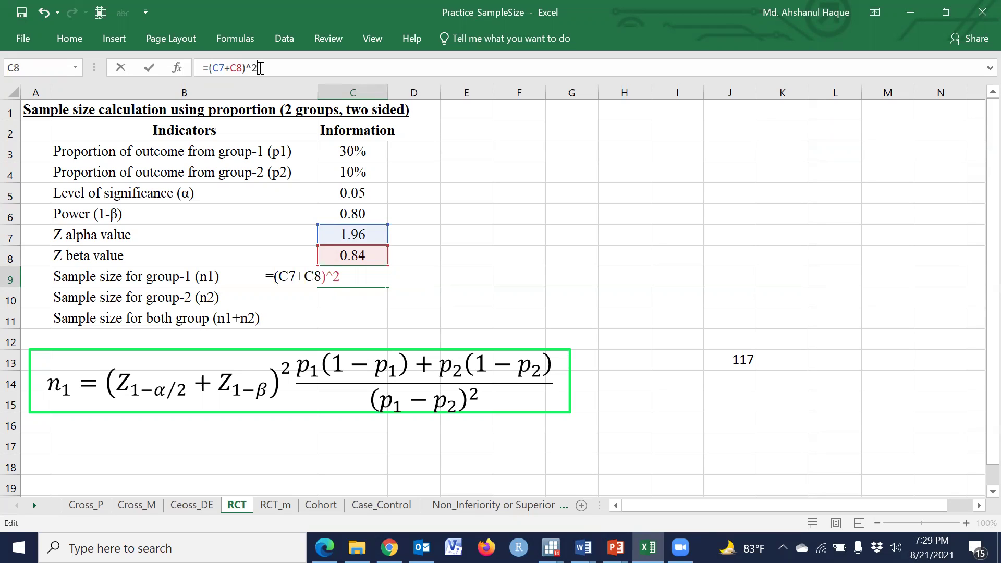
Step: Extend the C9 formula by multiplying the squared Z sum by the group-1 variance term, *(C3*(1-C3))
{"action": "type", "text": "*()"}
{"action": "left_click", "coordinate": [367, 153]}
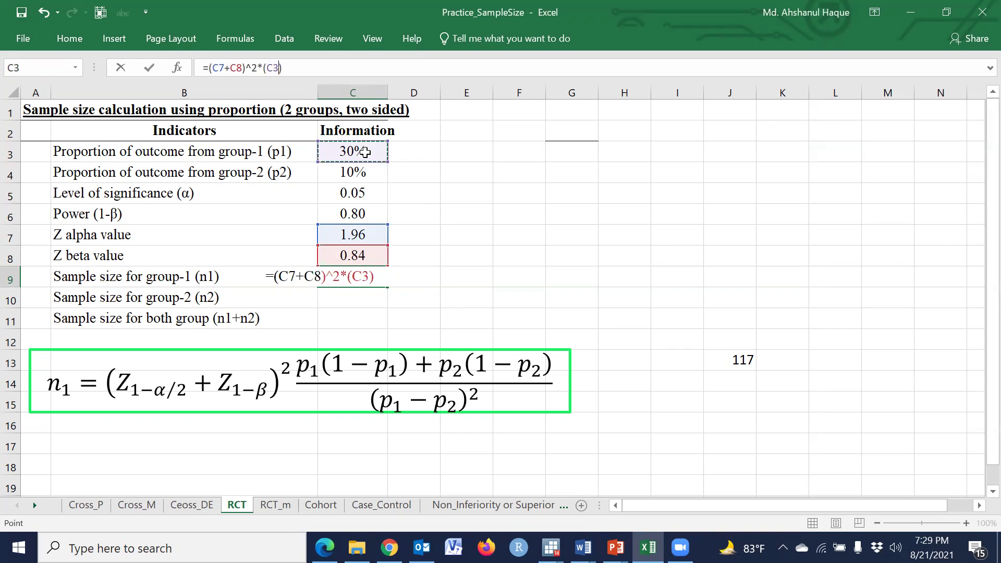
{"action": "type", "text": "*("}
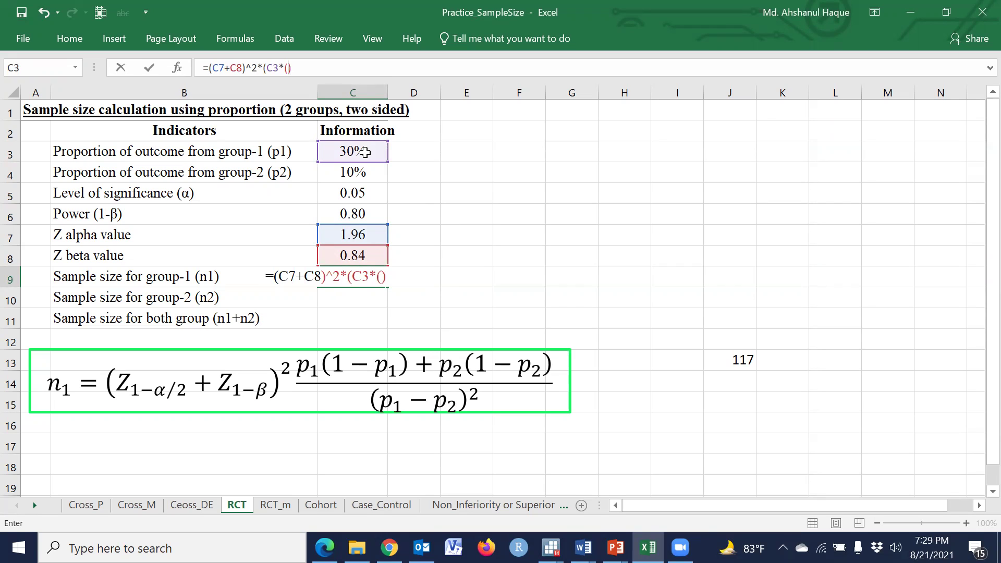
{"action": "type", "text": ")"}
{"action": "key", "text": "Return"}
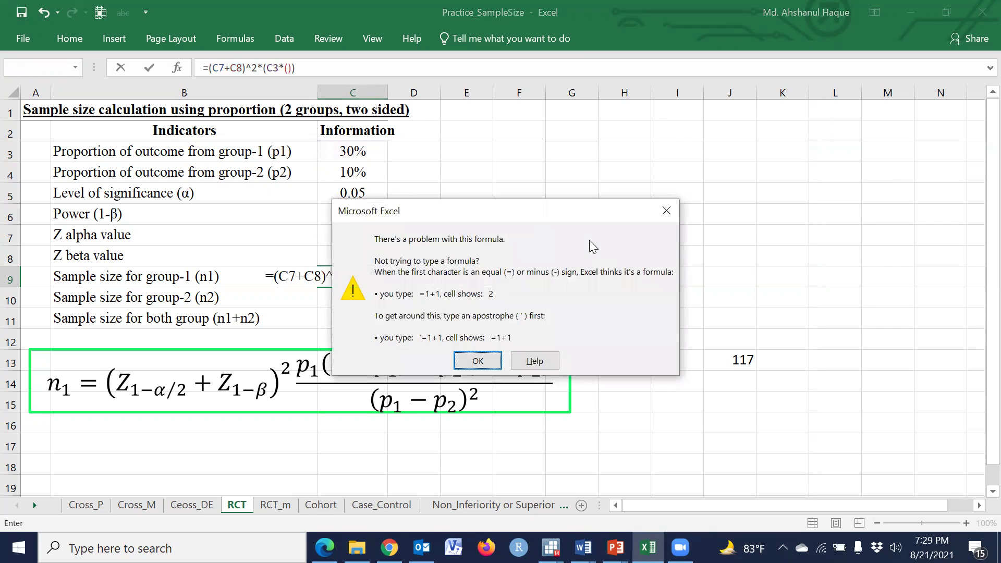
{"action": "left_click", "coordinate": [671, 212]}
{"action": "type", "text": "1-"}
{"action": "left_click", "coordinate": [353, 151]}
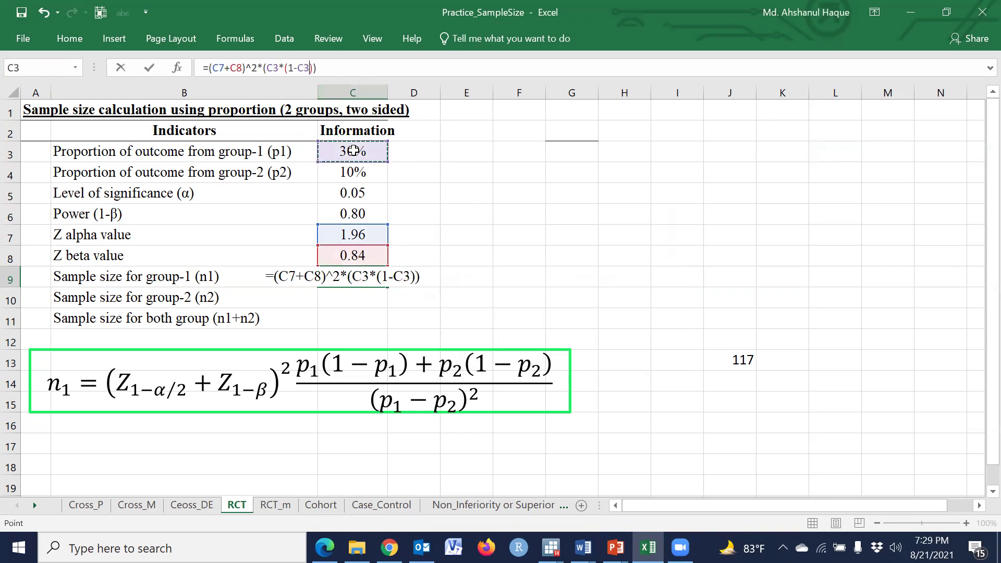
Step: Add the group-2 variance term, +C4*(1-C4), inside the outer parentheses of the C9 formula
{"action": "left_click", "coordinate": [314, 68]}
{"action": "type", "text": "+"}
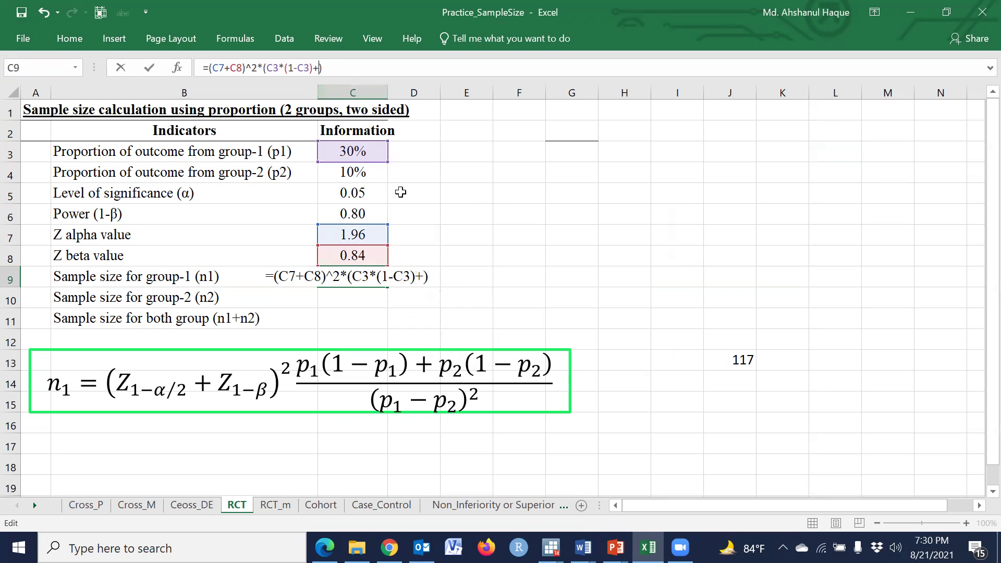
{"action": "left_click", "coordinate": [356, 173]}
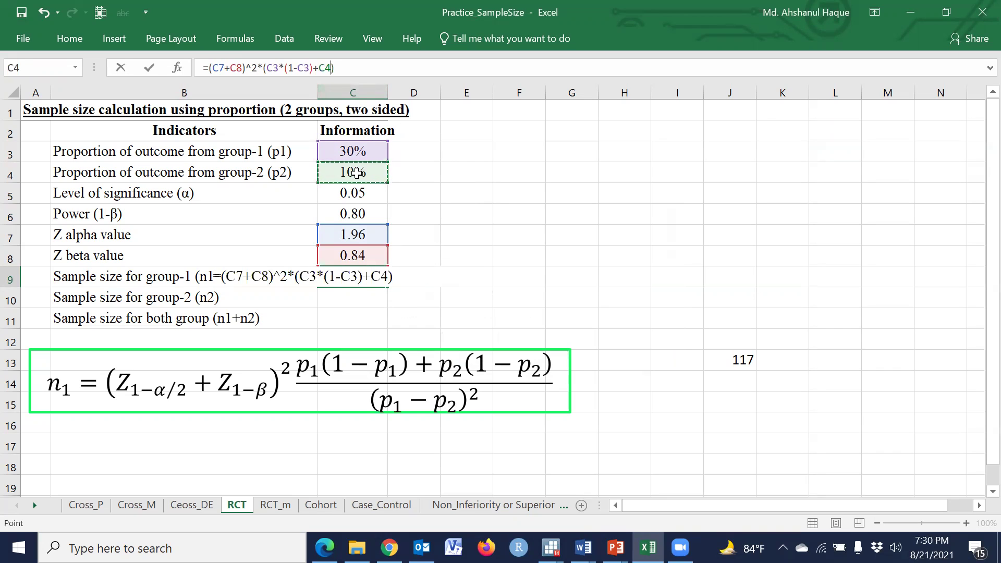
{"action": "type", "text": "*("}
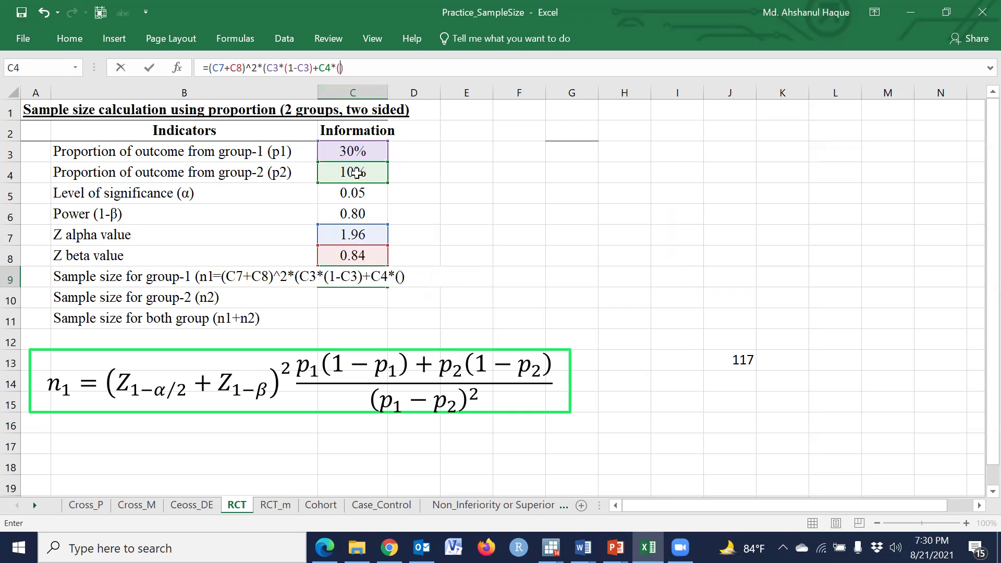
{"action": "type", "text": "1-"}
{"action": "left_click", "coordinate": [356, 173]}
{"action": "type", "text": ")"}
Step: Complete the C9 formula by dividing by the squared difference of the proportions, /(C3-C4)^2
{"action": "left_click", "coordinate": [380, 69]}
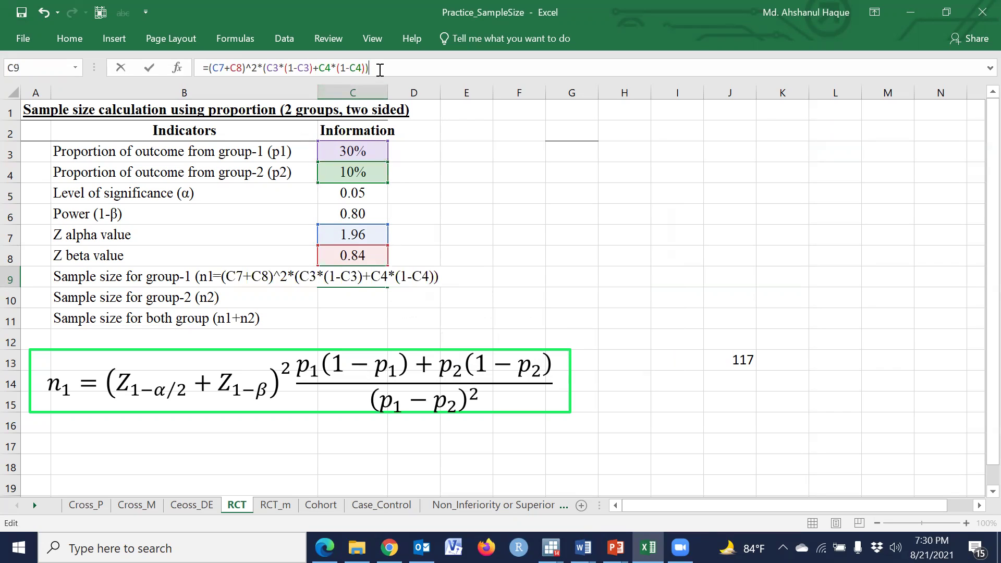
{"action": "type", "text": "9"}
{"action": "key", "text": "BackSpace"}
{"action": "type", "text": "/("}
{"action": "left_click", "coordinate": [353, 151]}
{"action": "type", "text": "-"}
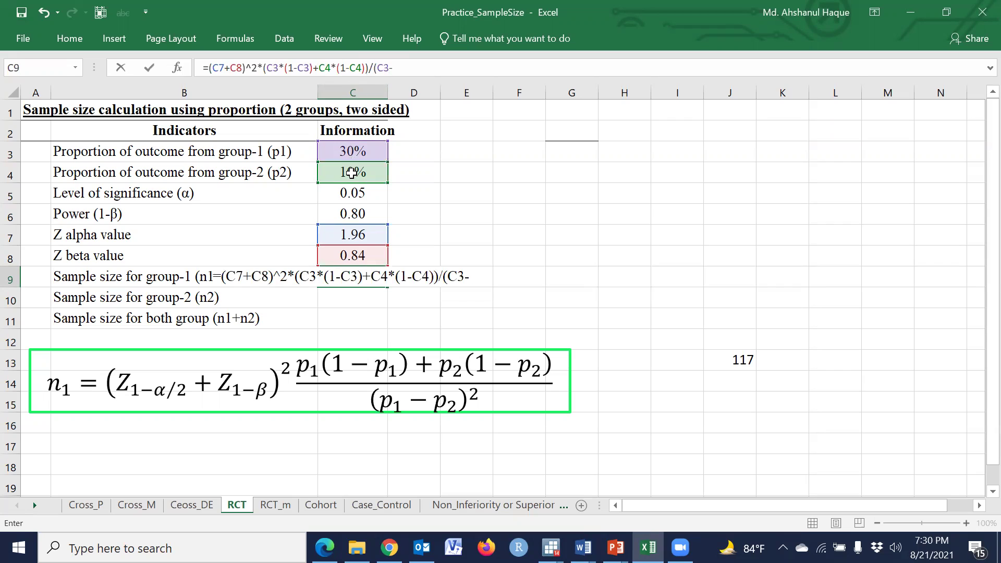
{"action": "left_click", "coordinate": [351, 173]}
{"action": "type", "text": ")"}
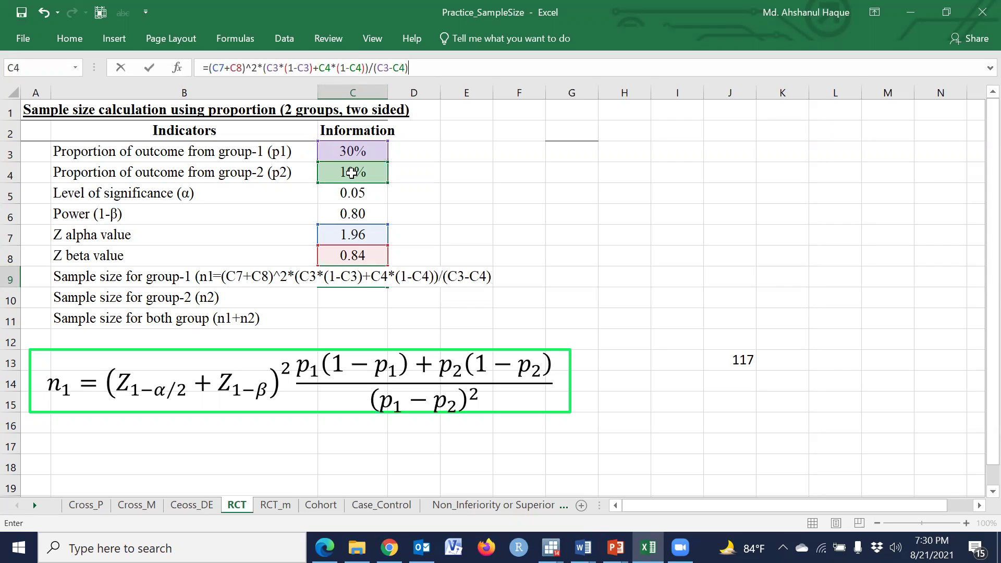
{"action": "type", "text": "^"}
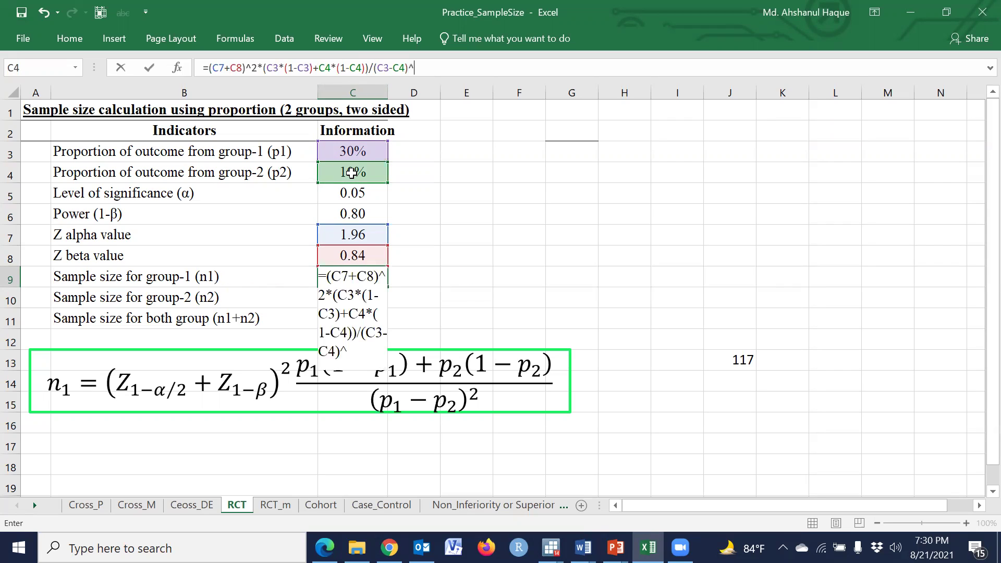
{"action": "type", "text": "2"}
{"action": "key", "text": "Return"}
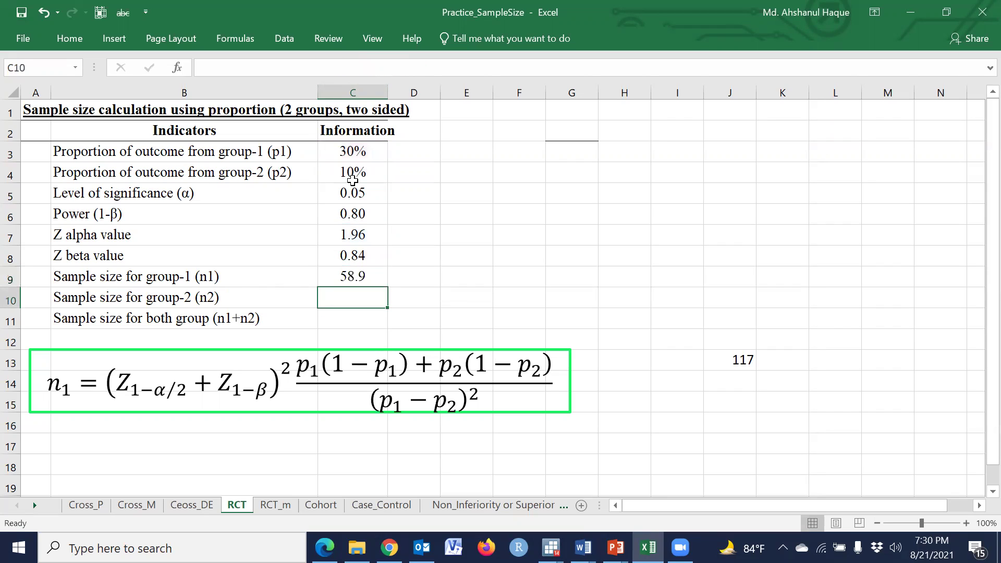
{"action": "left_click", "coordinate": [370, 282]}
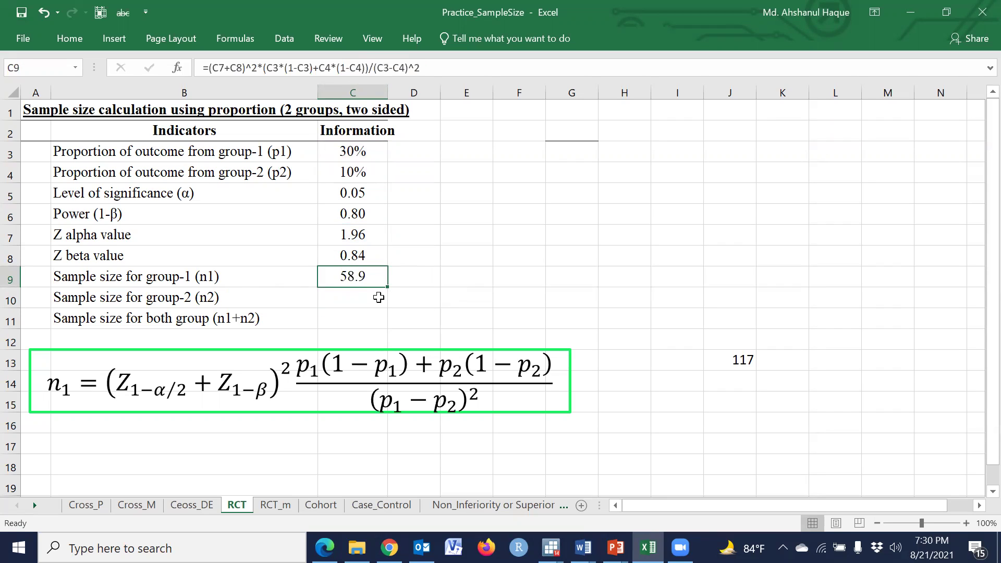
Step: Set the group-2 sample size in C10 equal to the group-1 sample size with =C9
{"action": "left_click", "coordinate": [375, 300]}
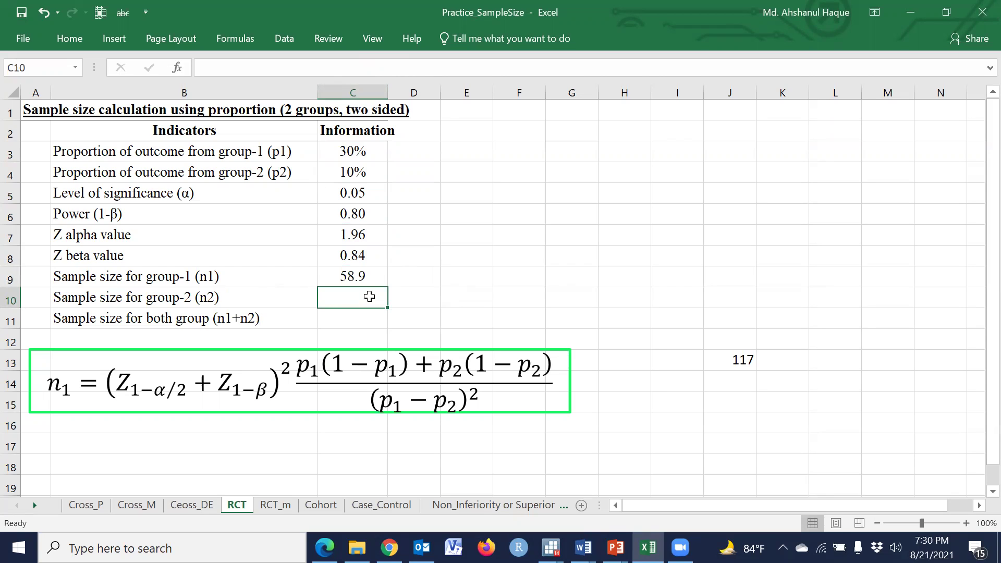
{"action": "type", "text": "="}
{"action": "left_click", "coordinate": [360, 275]}
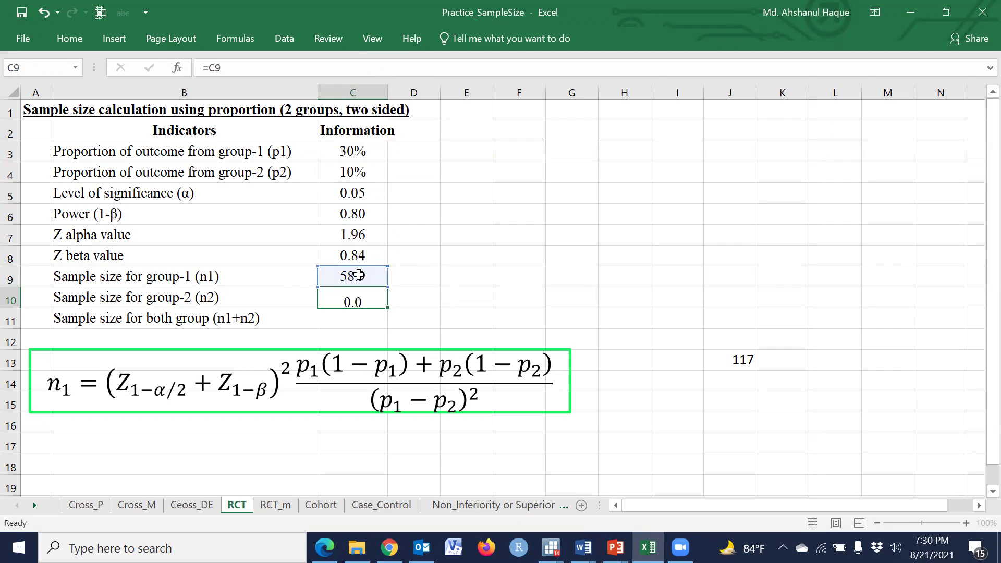
{"action": "key", "text": "Return"}
Step: Calculate the sample size for both groups in C11 with =C9+C10
{"action": "type", "text": "="}
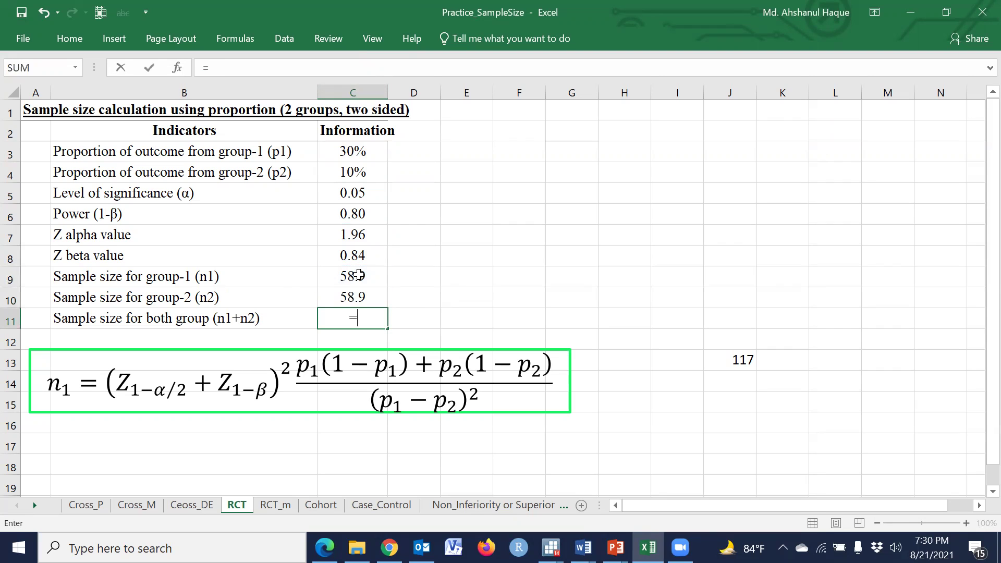
{"action": "left_click", "coordinate": [359, 275]}
{"action": "type", "text": "+"}
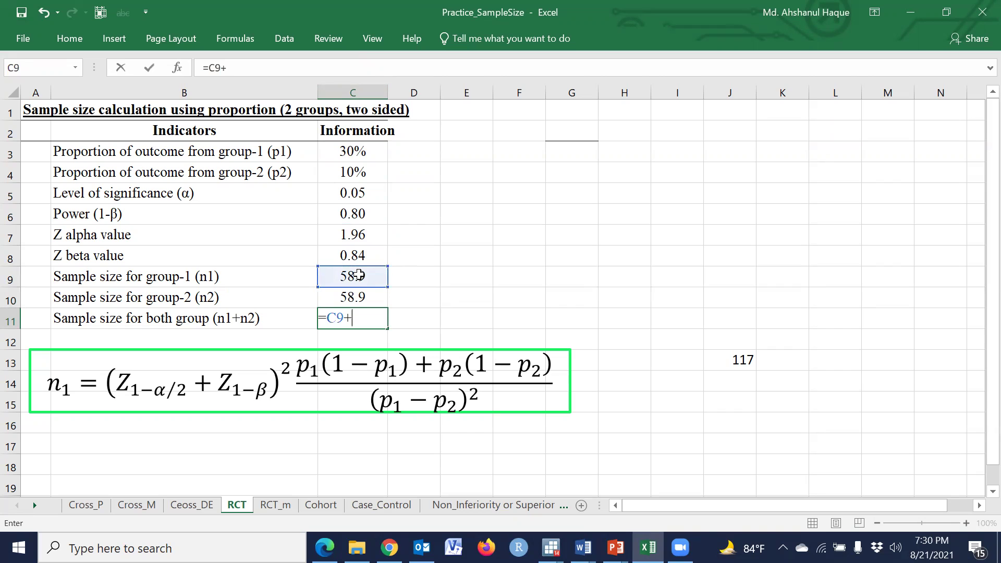
{"action": "left_click", "coordinate": [363, 297]}
{"action": "key", "text": "Return"}
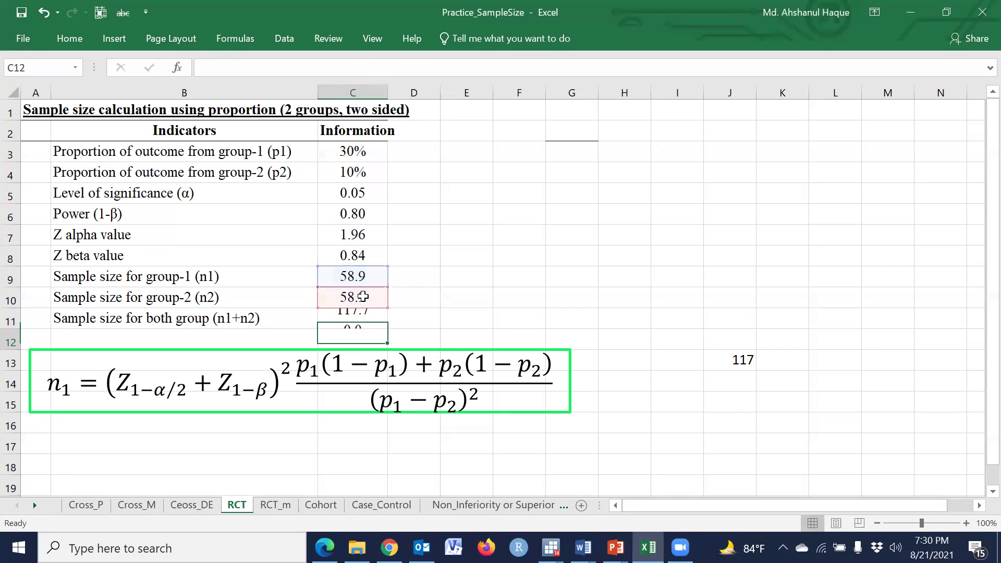
Step: Move the n1 equation box slightly down and to the right, clear of the table, and deselect it
{"action": "left_click", "coordinate": [485, 319]}
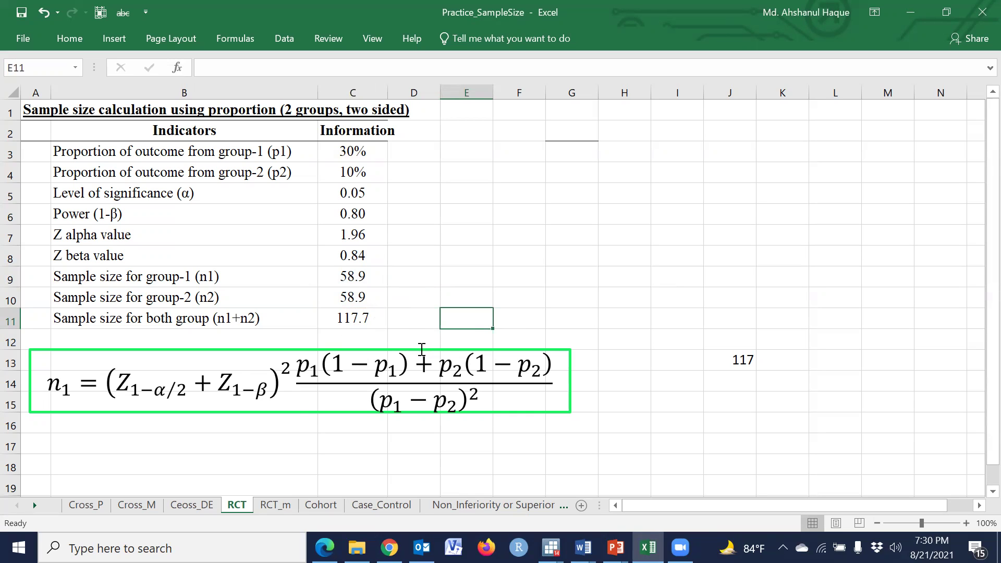
{"action": "mouse_move", "coordinate": [432, 349]}
{"action": "left_mouse_down"}
{"action": "mouse_move", "coordinate": [509, 388]}
{"action": "mouse_move", "coordinate": [523, 381]}
{"action": "left_mouse_up"}
{"action": "left_click", "coordinate": [786, 438]}
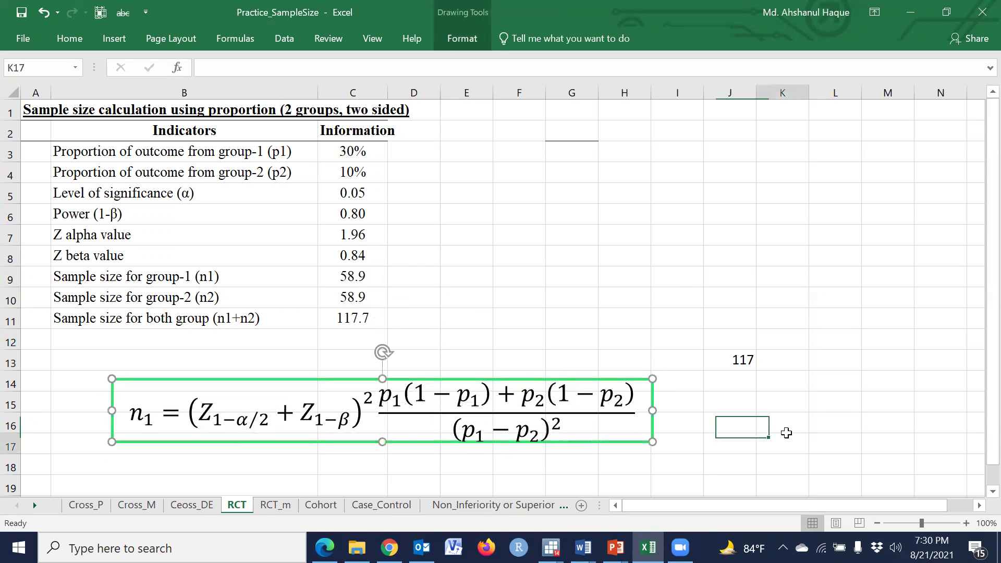